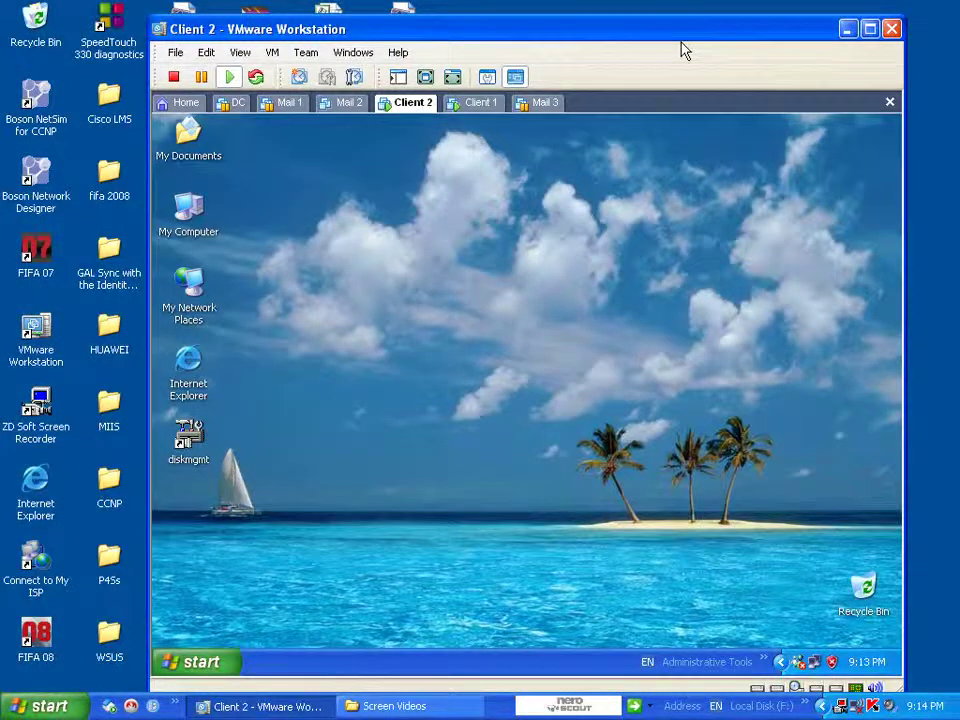
key(super)
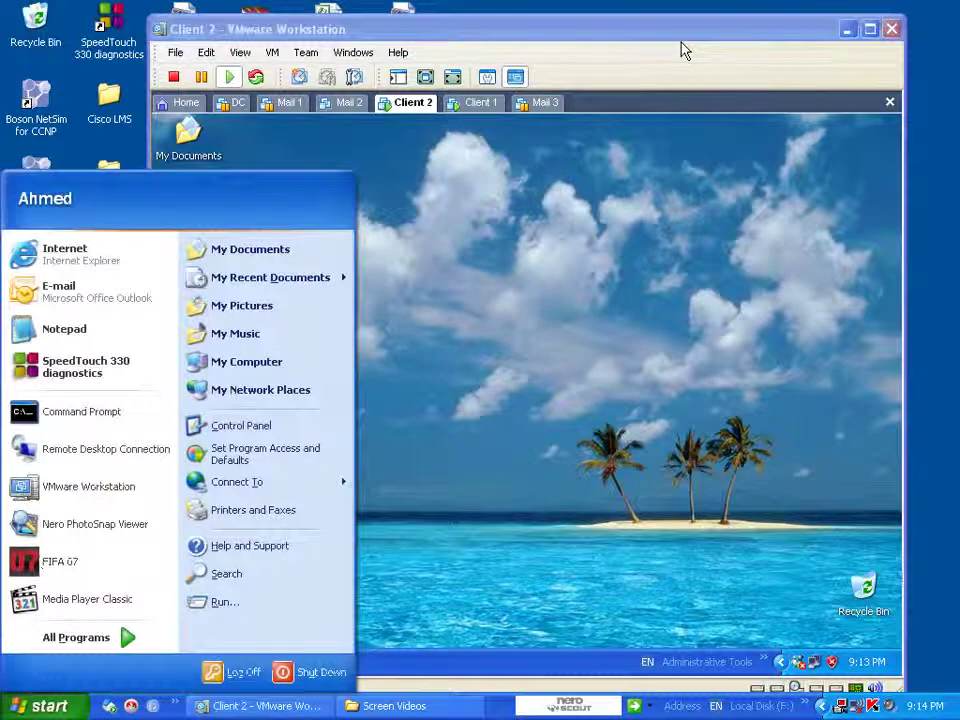
click(730, 267)
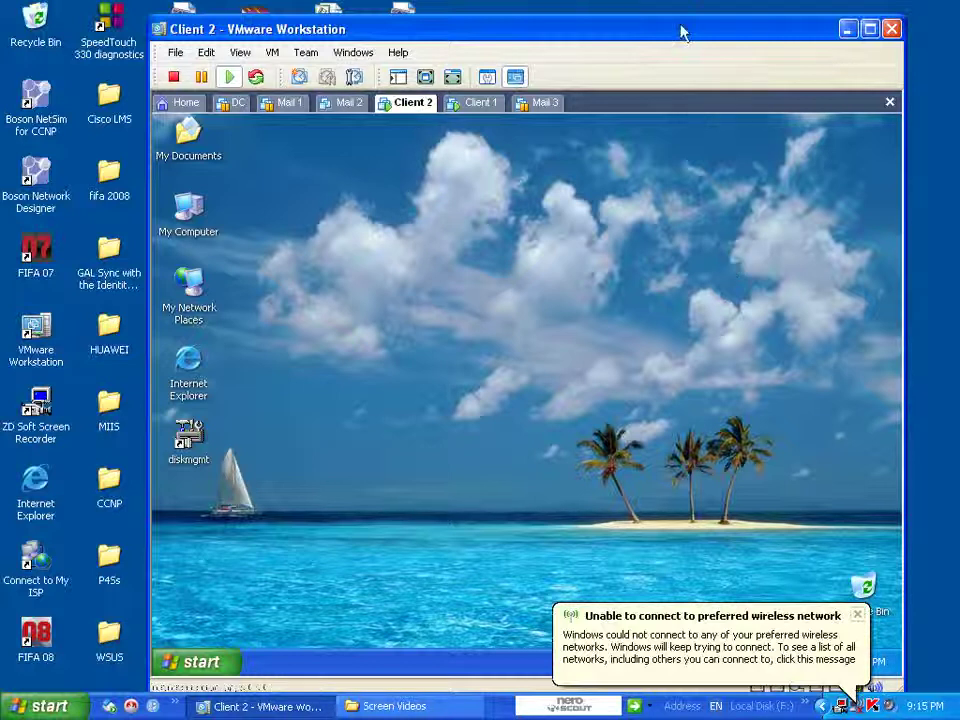
- Reposition the virtual machine window, view the Client 1 desktop, return to Client 2 and dismiss the wireless network notification
drag(553, 22, 574, 9)
click(496, 92)
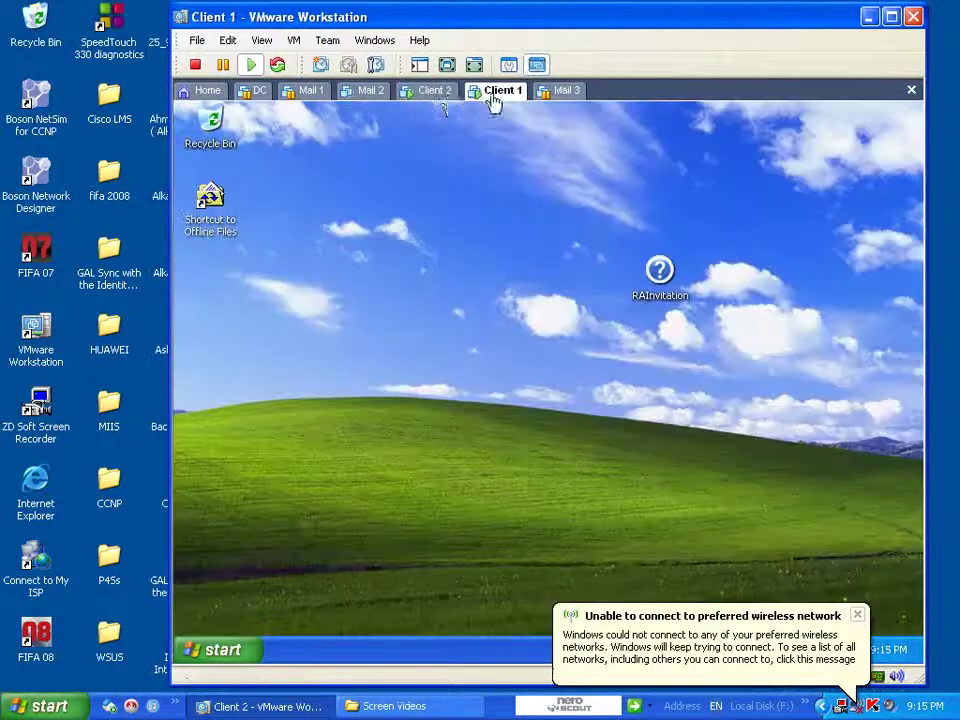
click(446, 93)
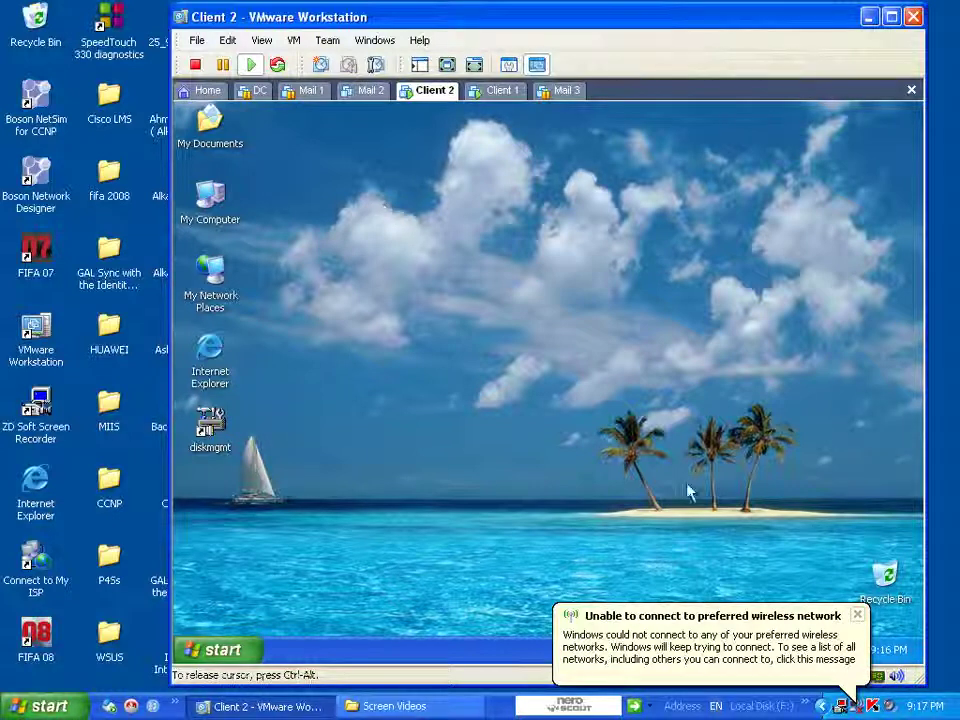
click(857, 614)
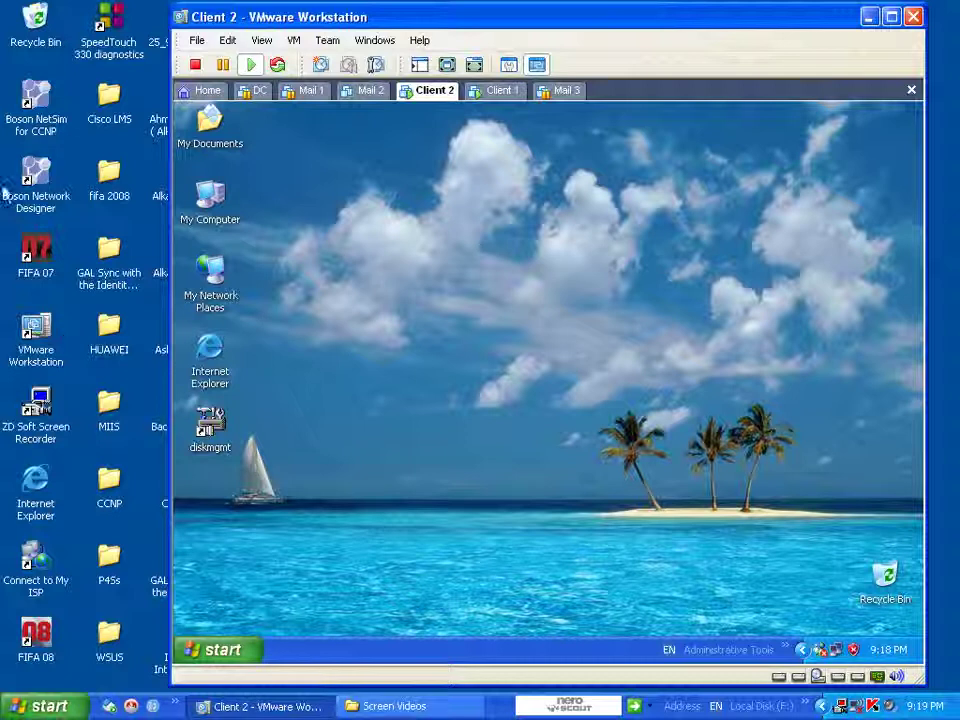
- Review the advanced performance options in Client 2's system properties, including the virtual memory section, and close the dialogs without changes
click(212, 216)
right_click(218, 218)
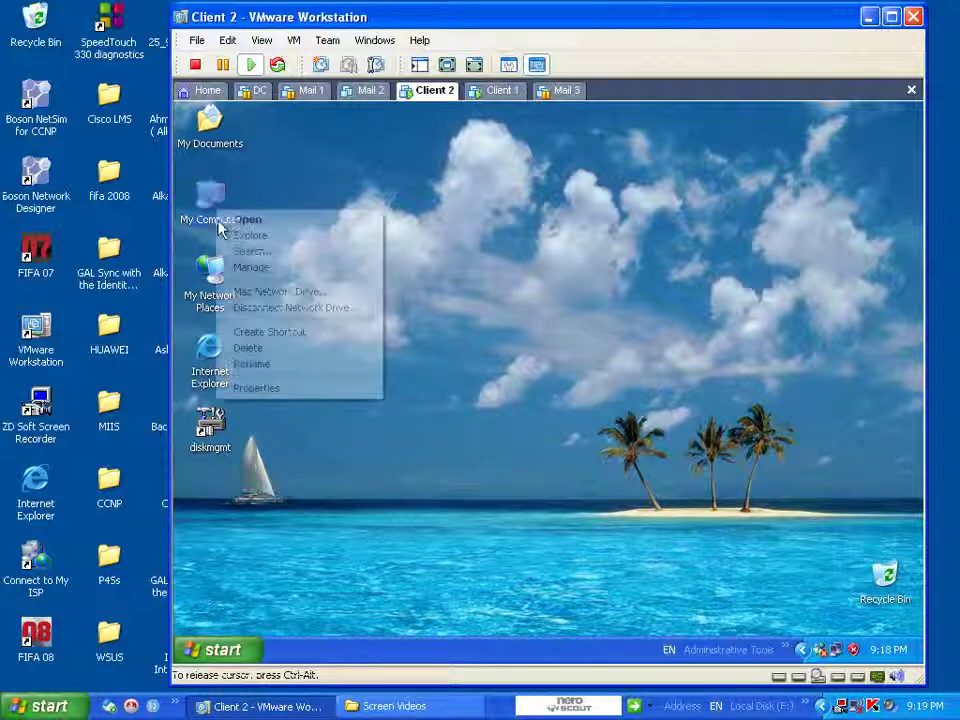
click(306, 390)
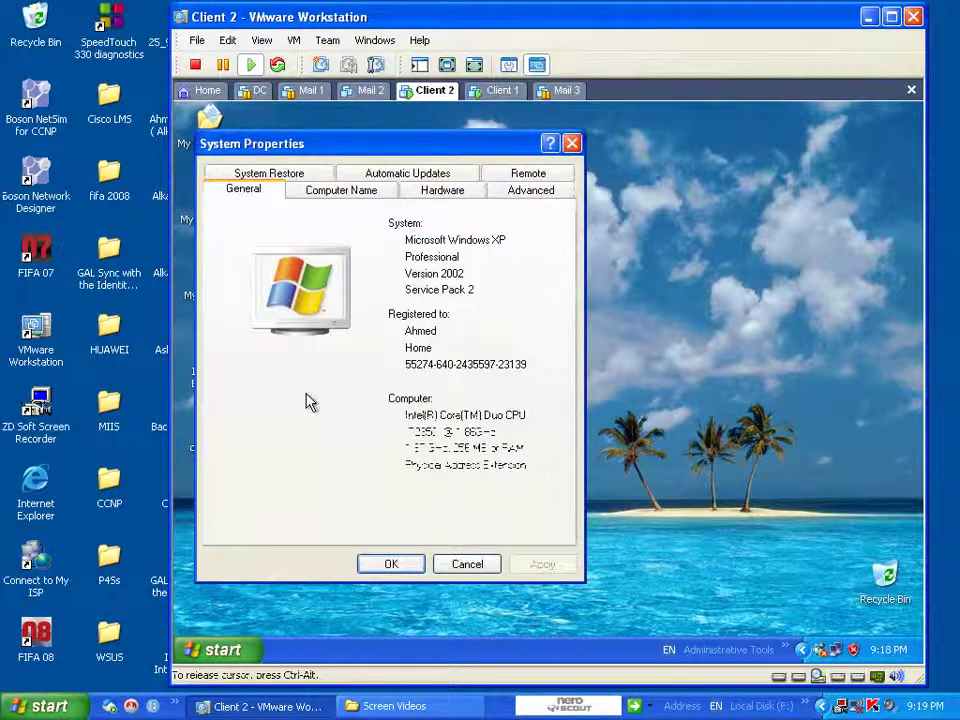
click(536, 194)
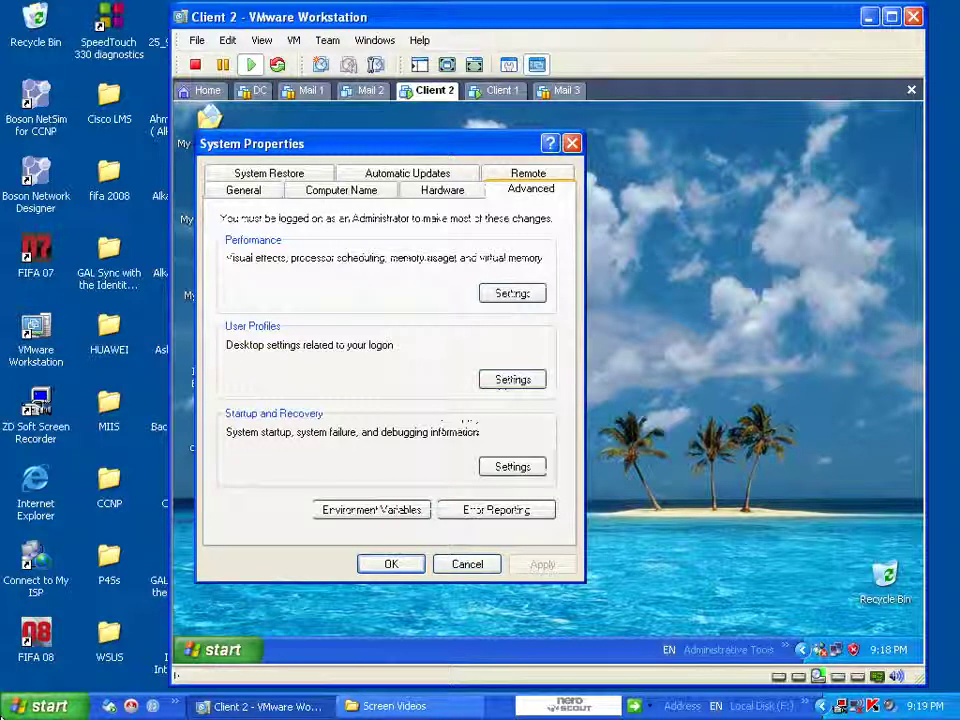
click(250, 250)
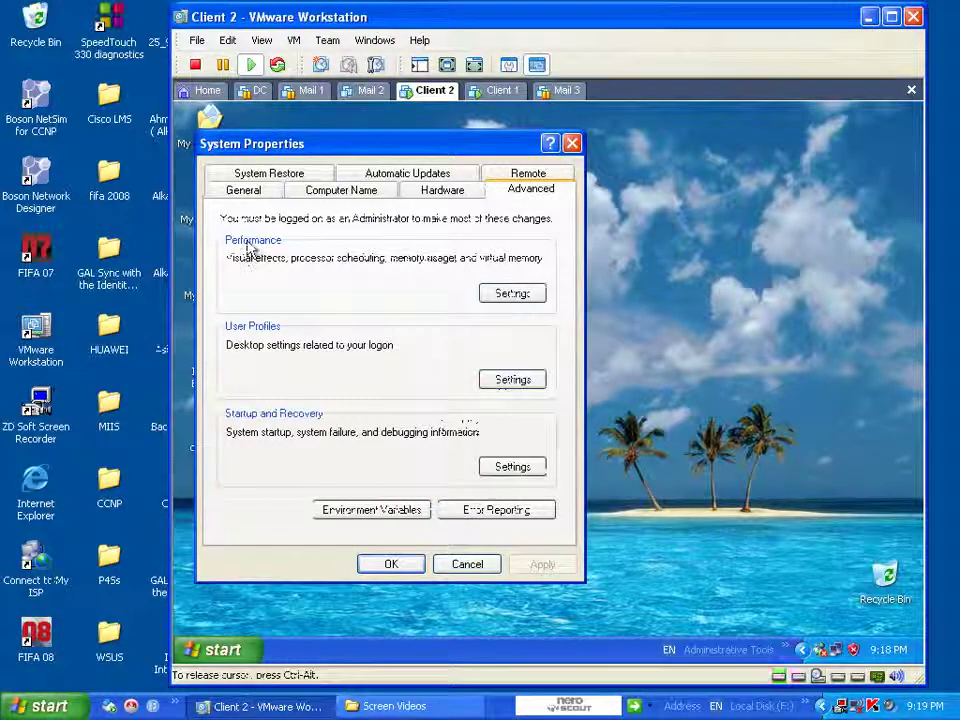
click(530, 296)
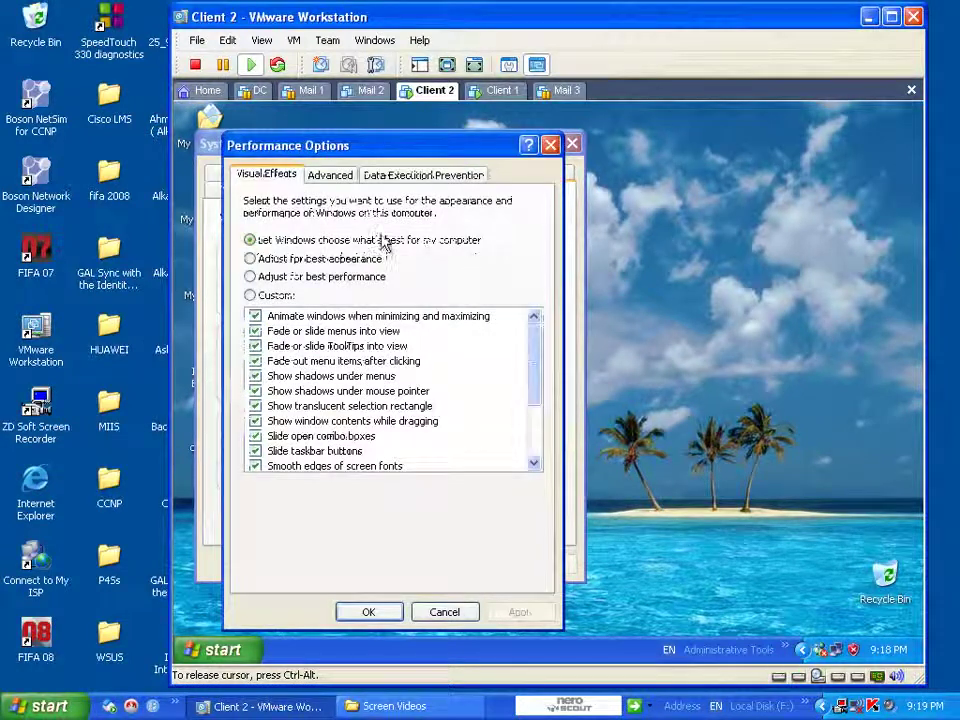
click(337, 186)
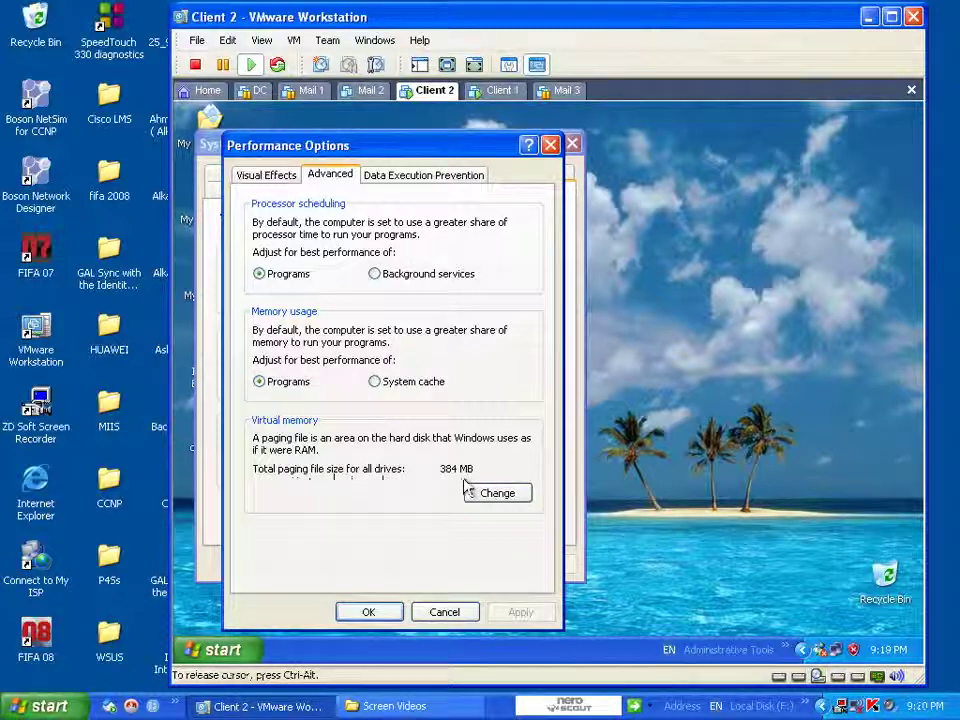
click(205, 652)
click(793, 444)
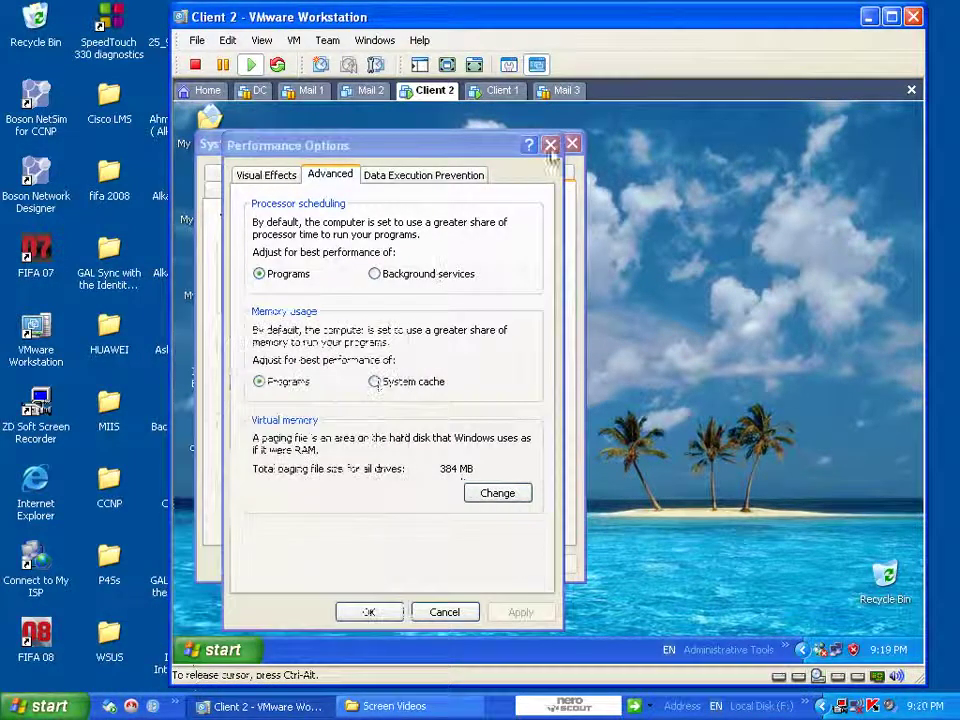
click(444, 612)
click(466, 566)
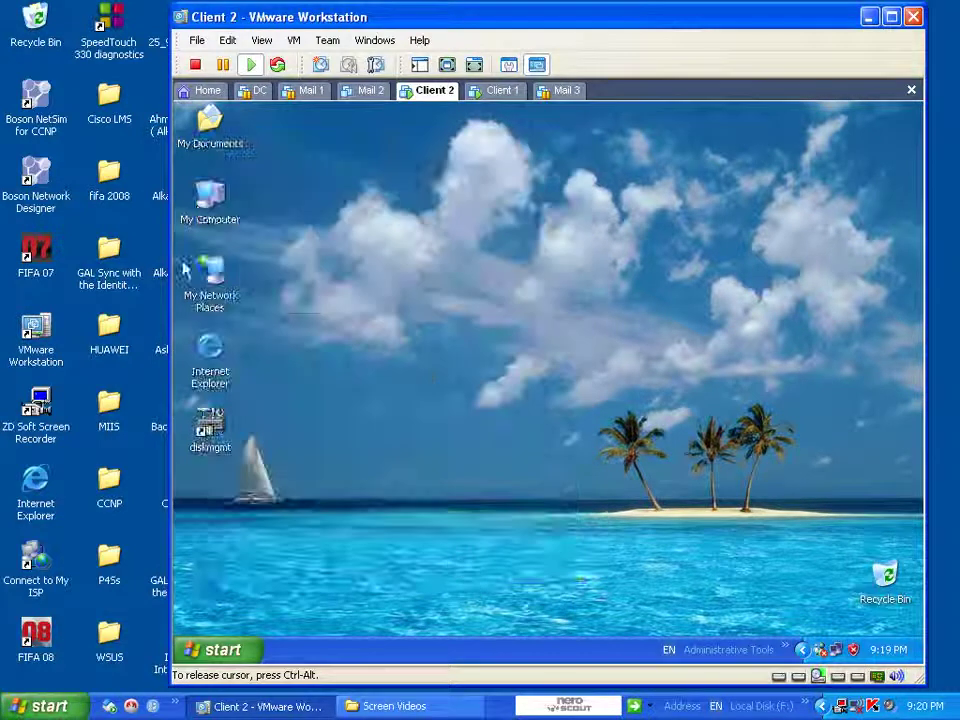
- Check the general system information, including the installed RAM, in Client 2's system properties and close the dialog
right_click(204, 202)
click(258, 384)
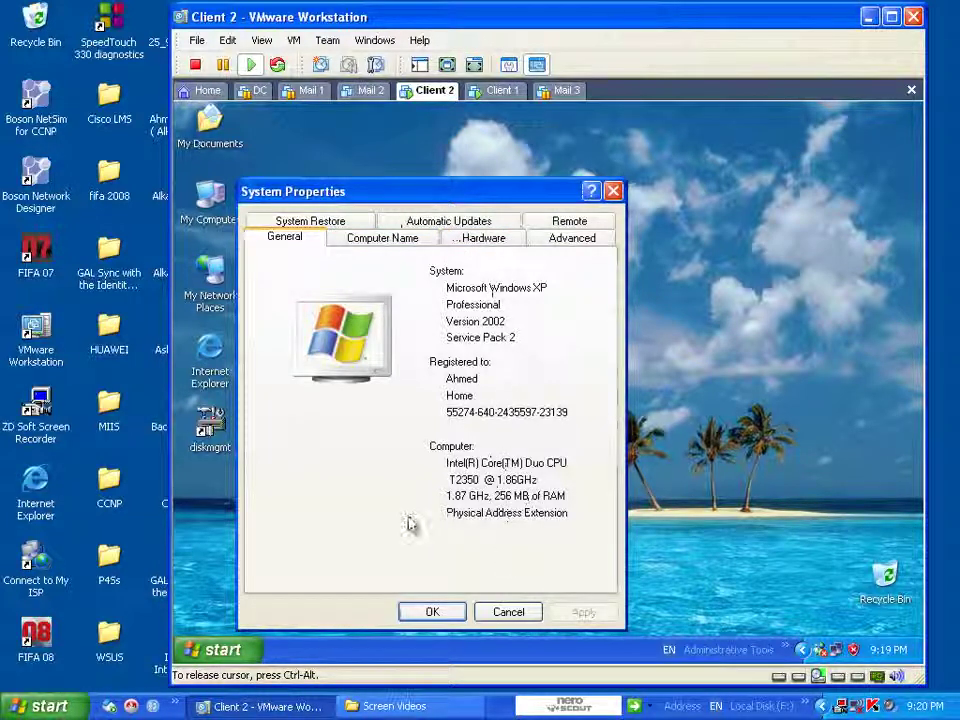
click(504, 612)
- Open the virtual memory settings from the advanced performance options in Client 2's system properties
right_click(207, 206)
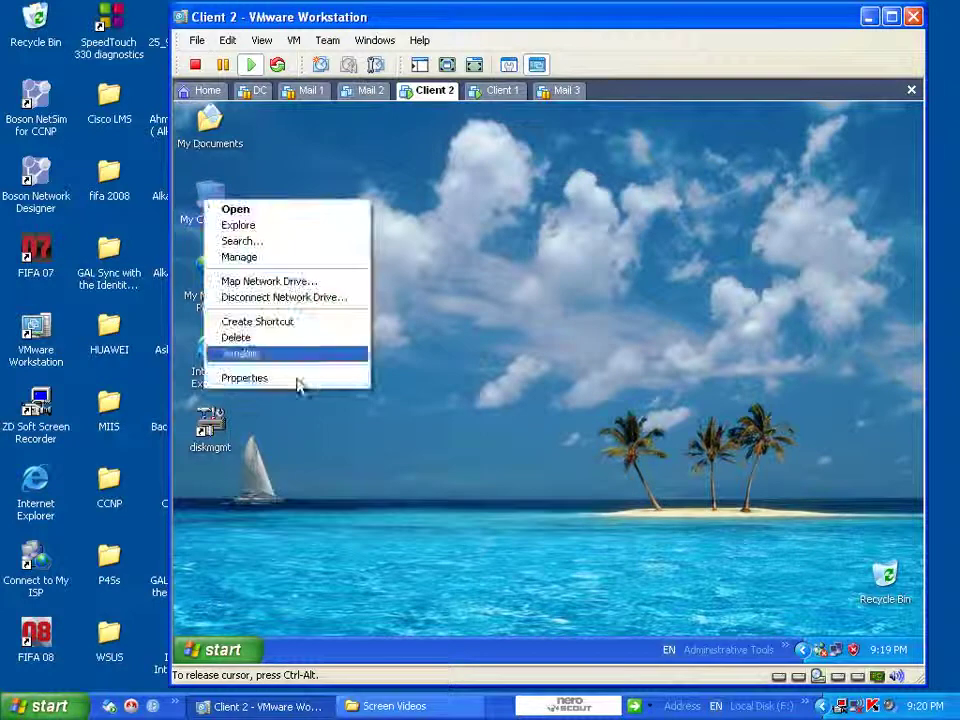
click(300, 378)
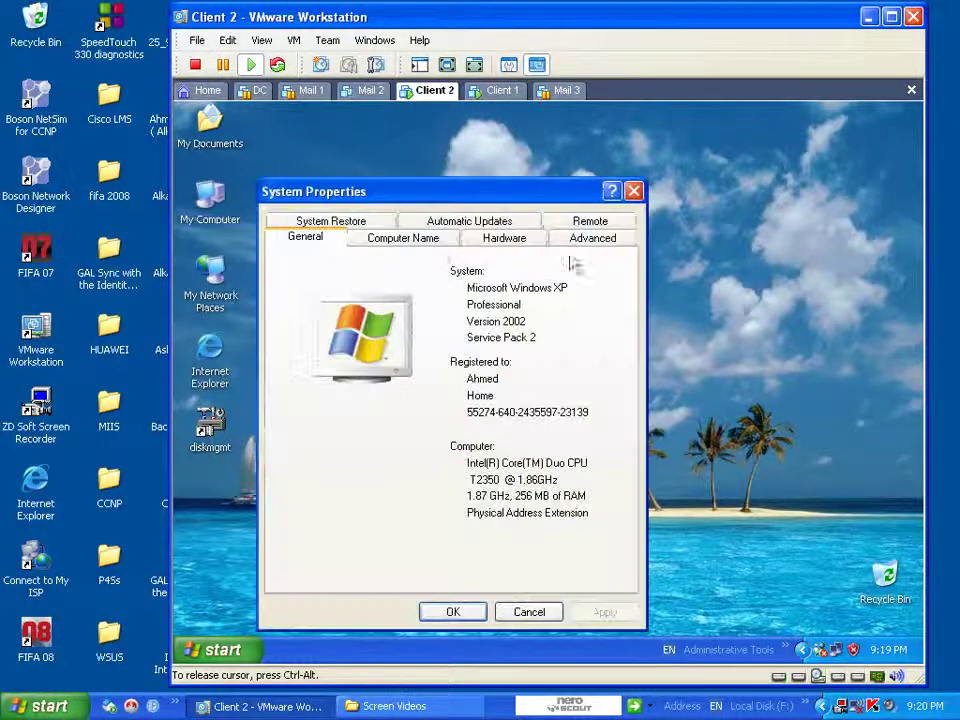
click(589, 245)
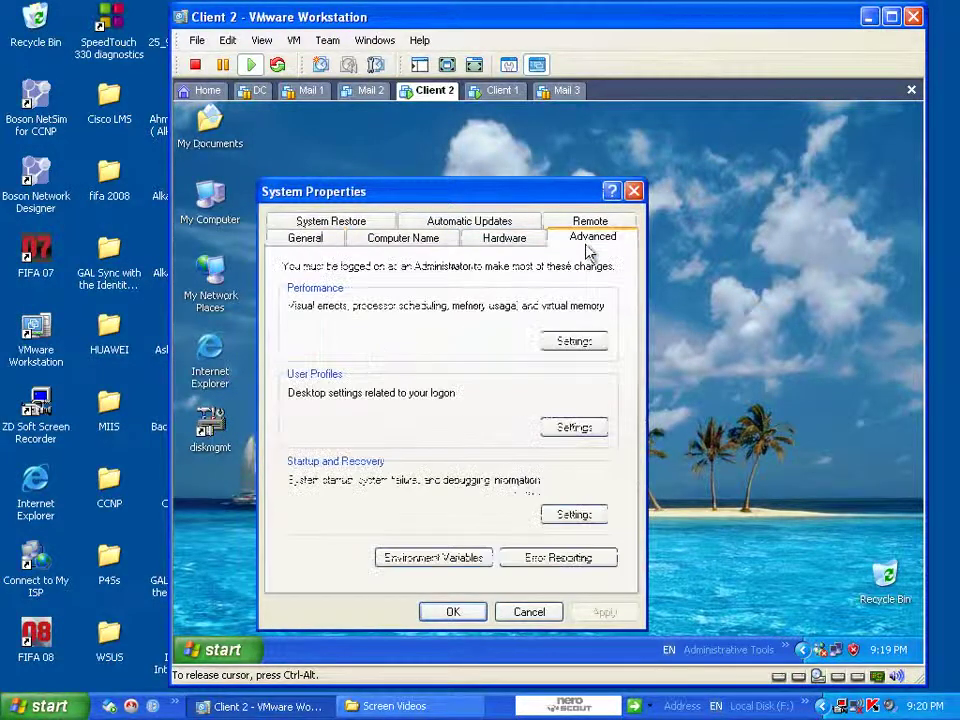
click(574, 341)
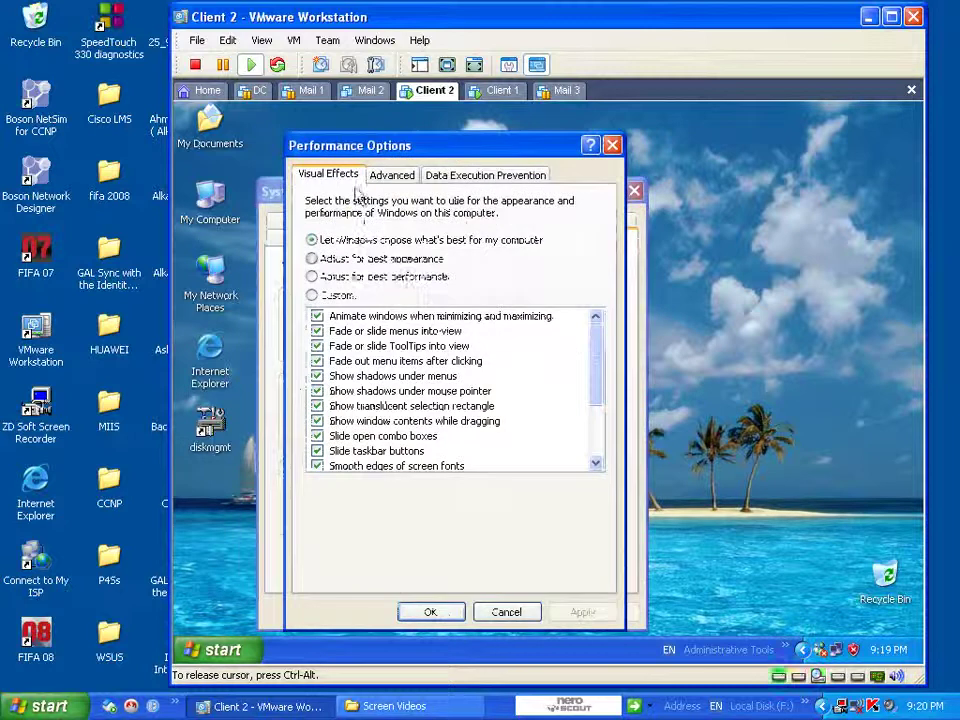
click(391, 175)
click(560, 493)
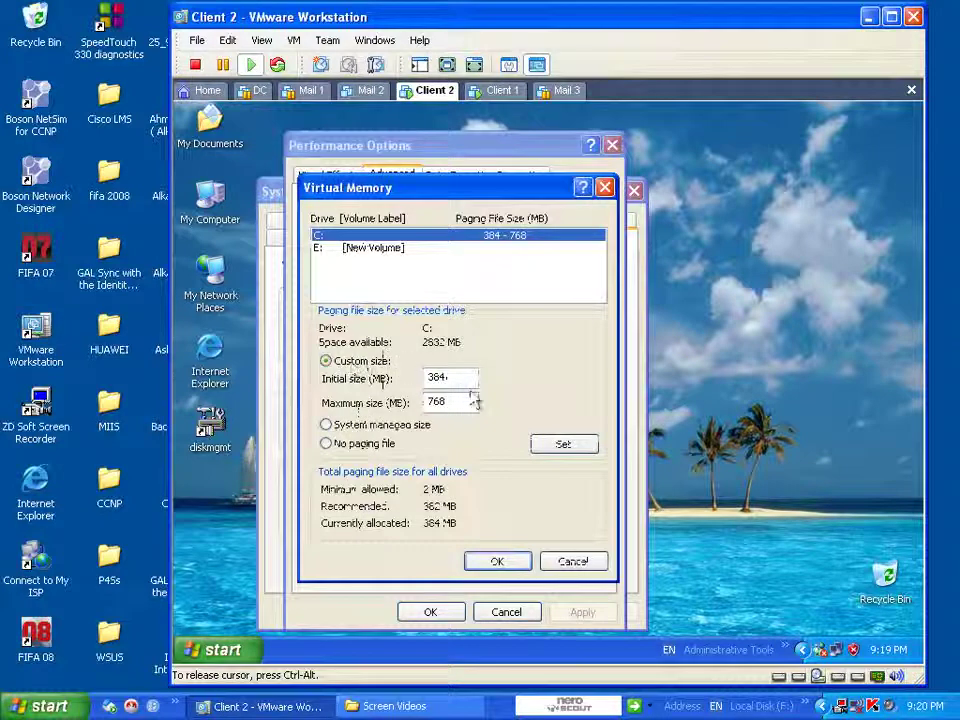
- Compare the paging file settings of drives C: and E:, including the custom size option, and cancel the virtual memory dialog
double_click(444, 380)
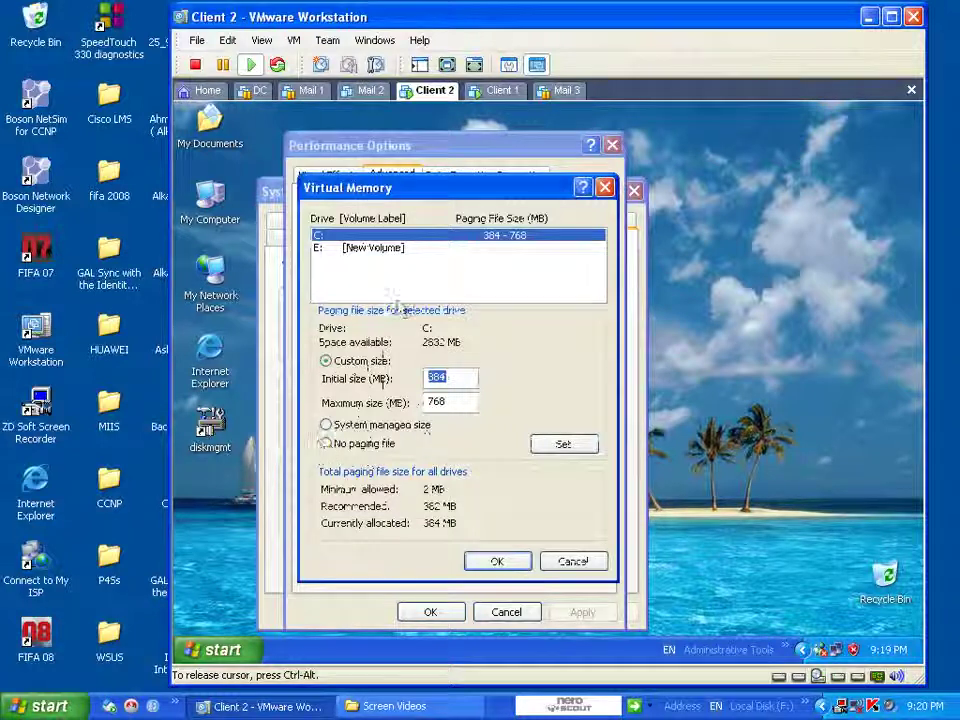
click(390, 249)
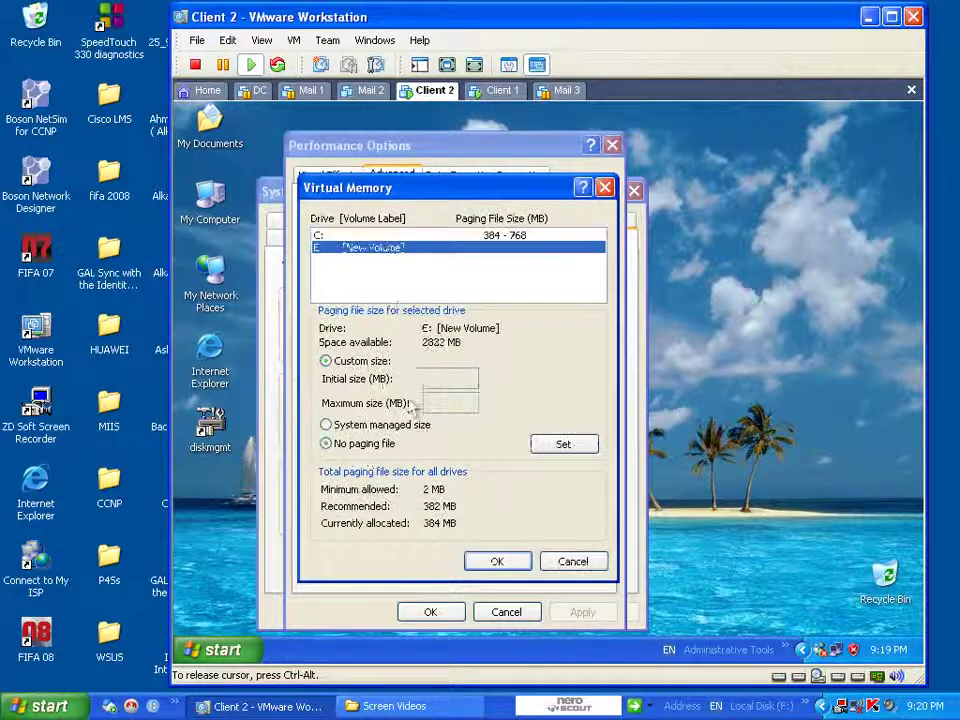
click(360, 362)
click(489, 237)
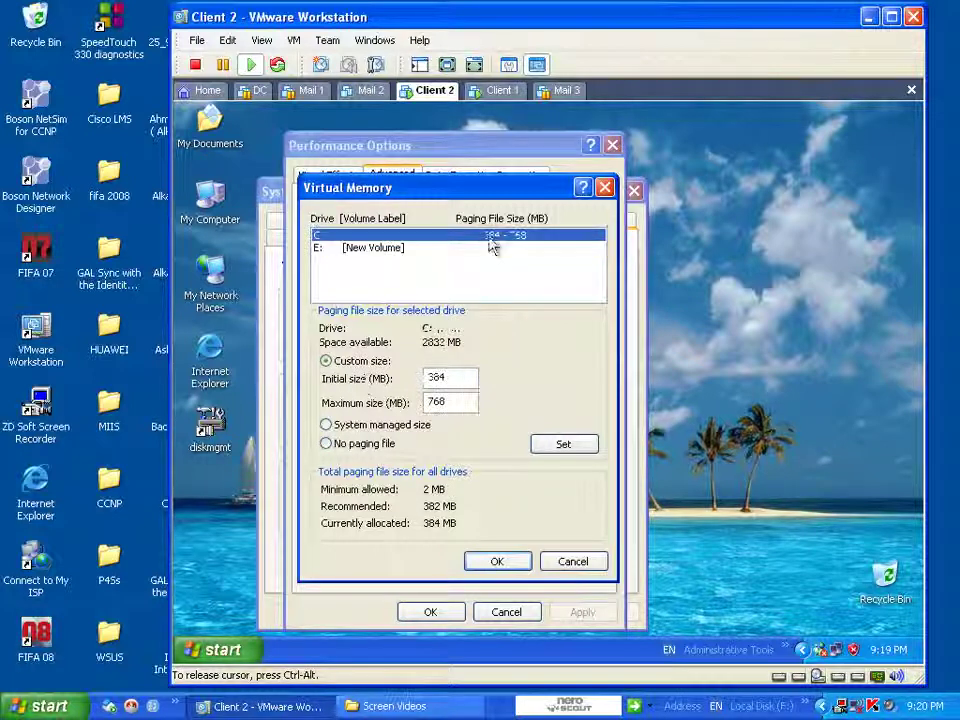
click(320, 247)
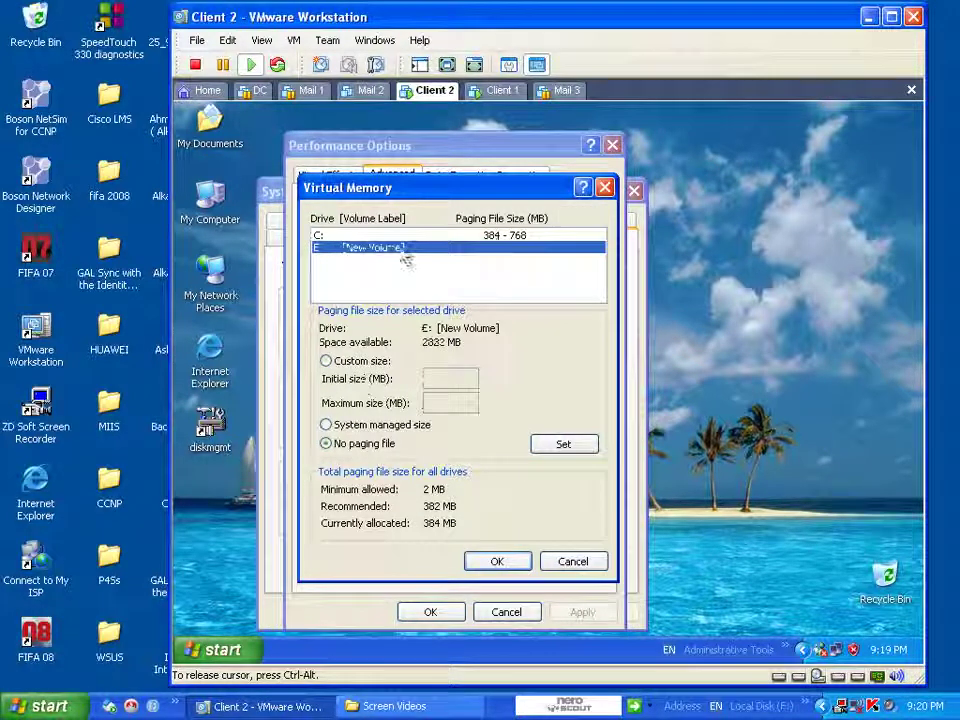
click(350, 236)
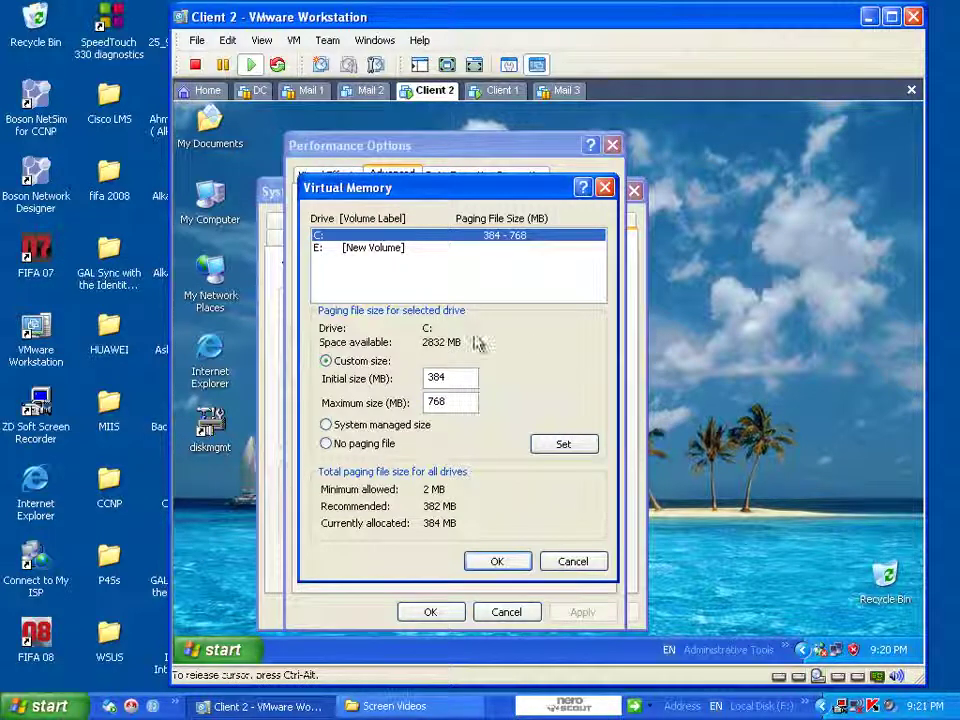
click(400, 248)
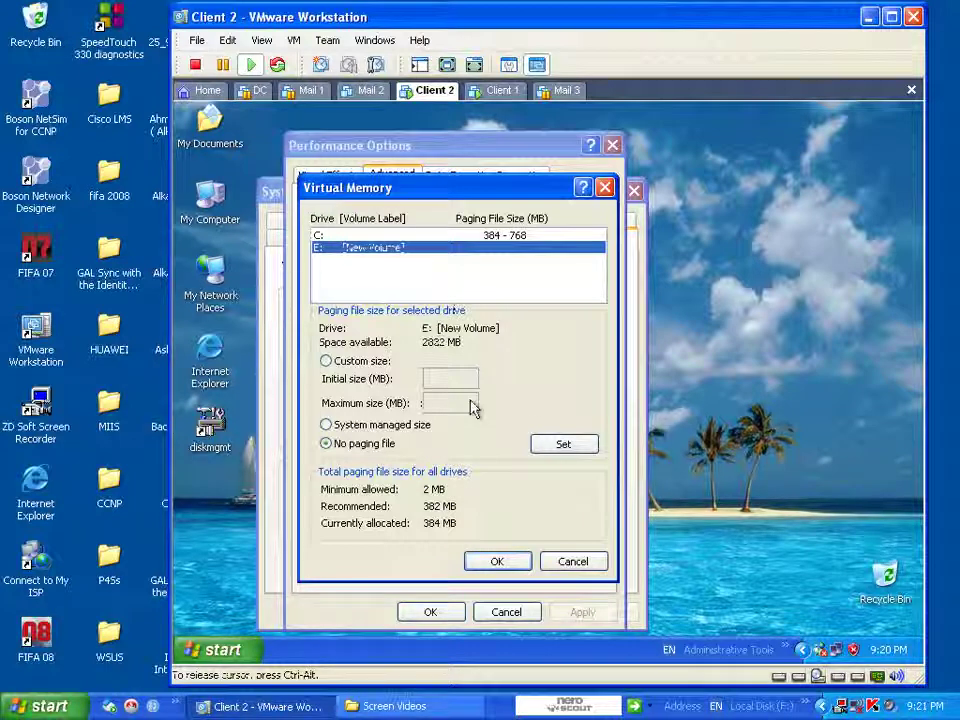
click(578, 563)
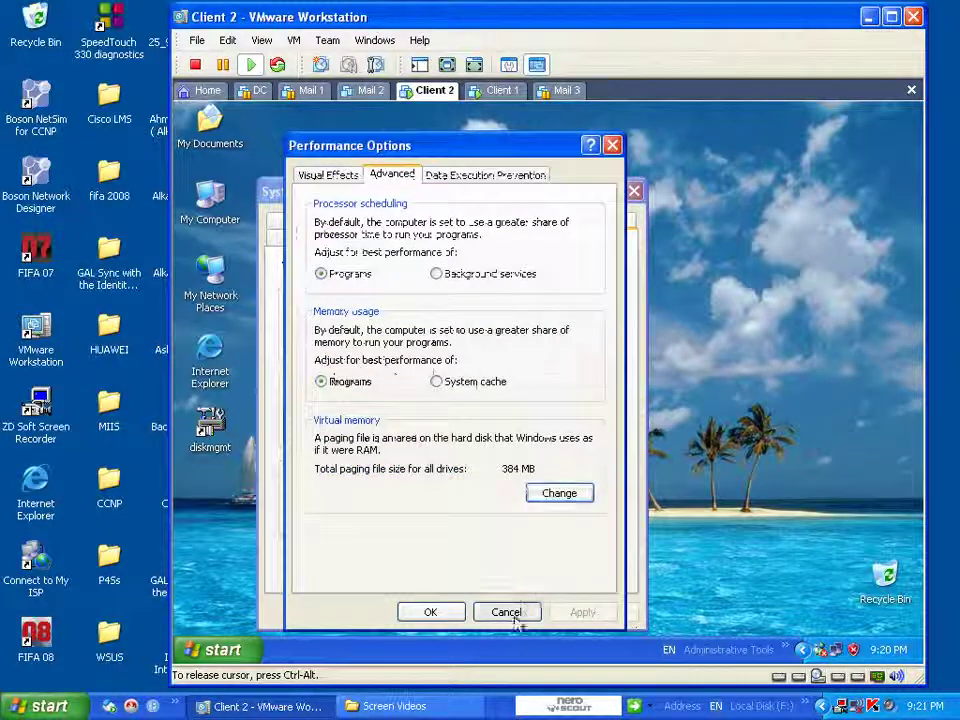